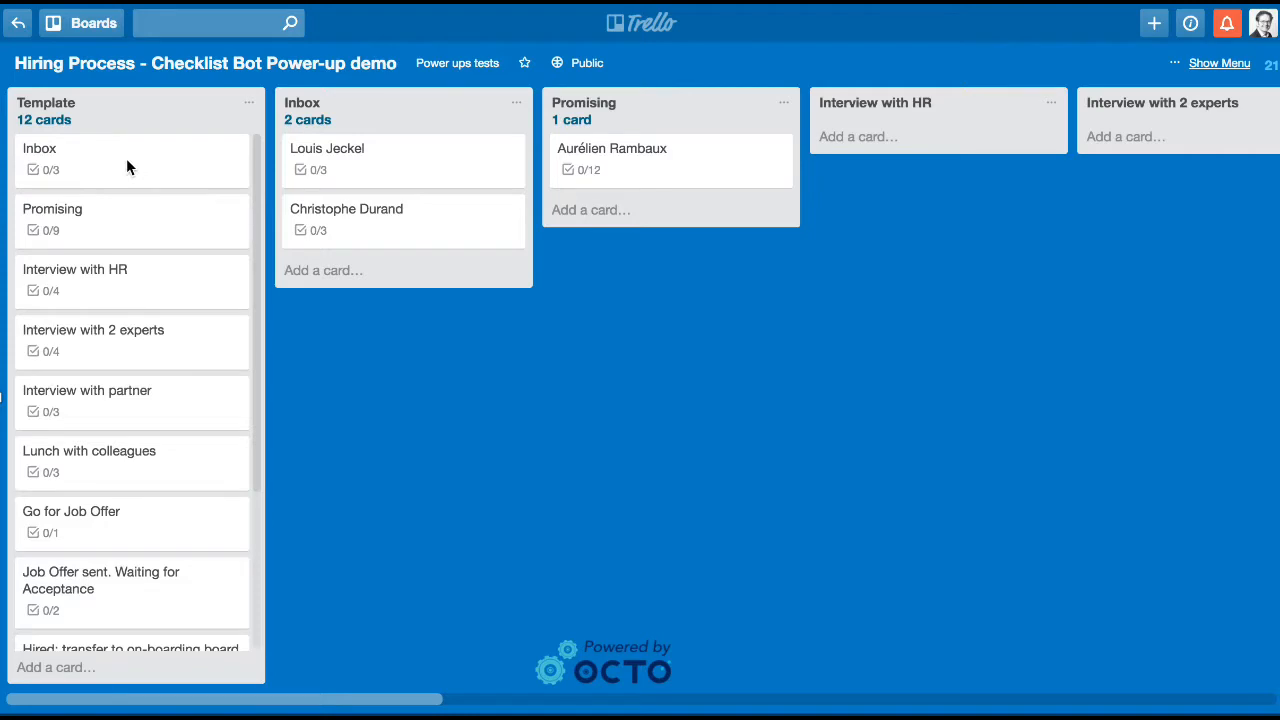
- Review the checklist actions defined on the Inbox and Promising cards in the Template list
{"action": "left_click", "coordinate": [72, 148]}
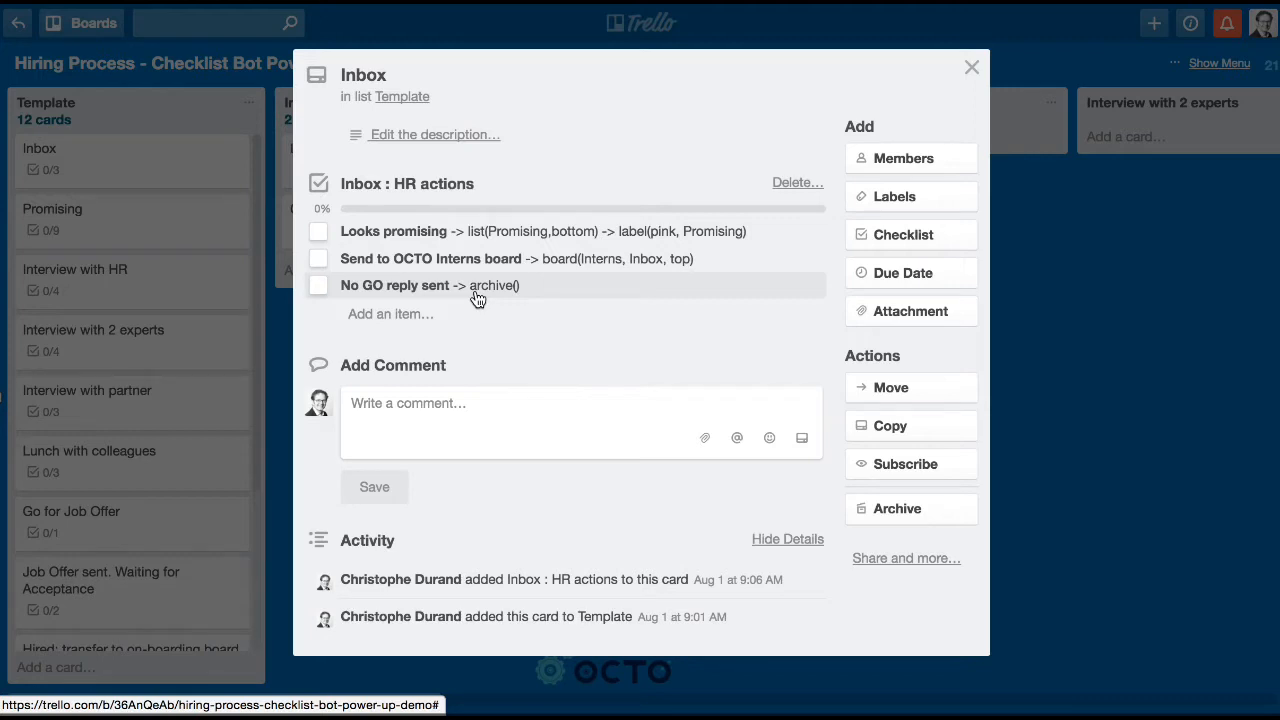
{"action": "left_click", "coordinate": [972, 67]}
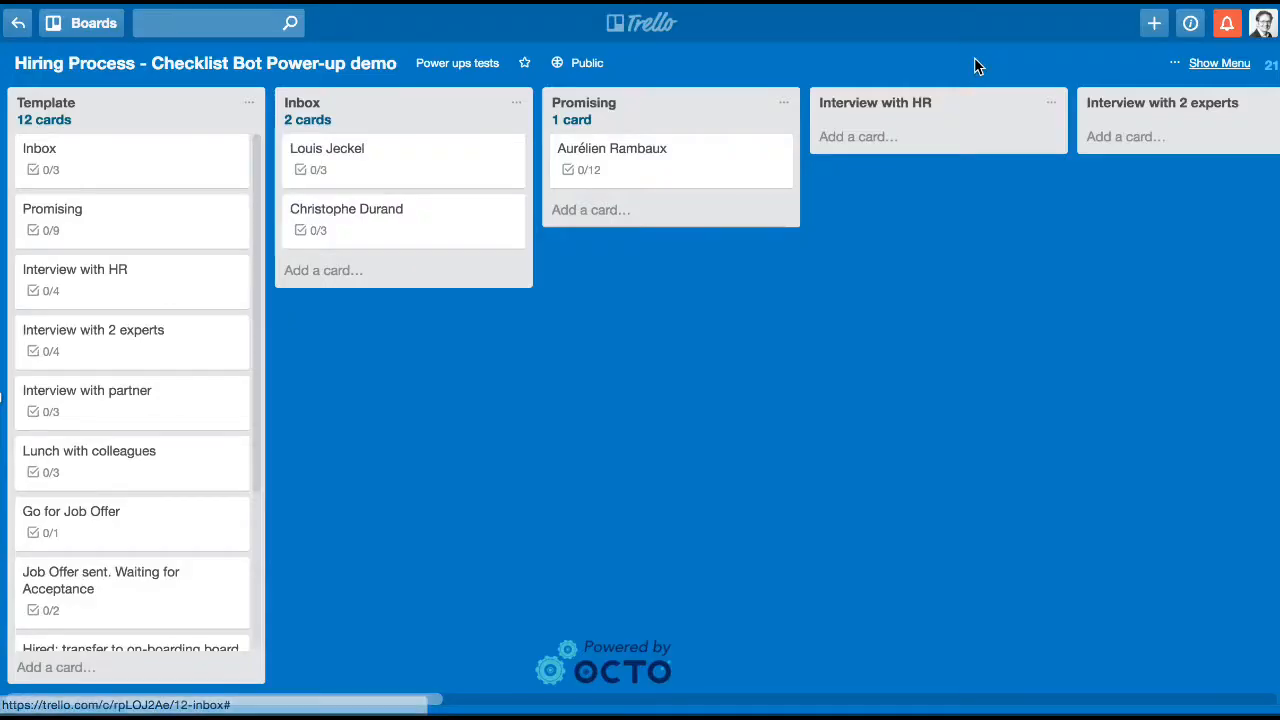
{"action": "left_click", "coordinate": [93, 229]}
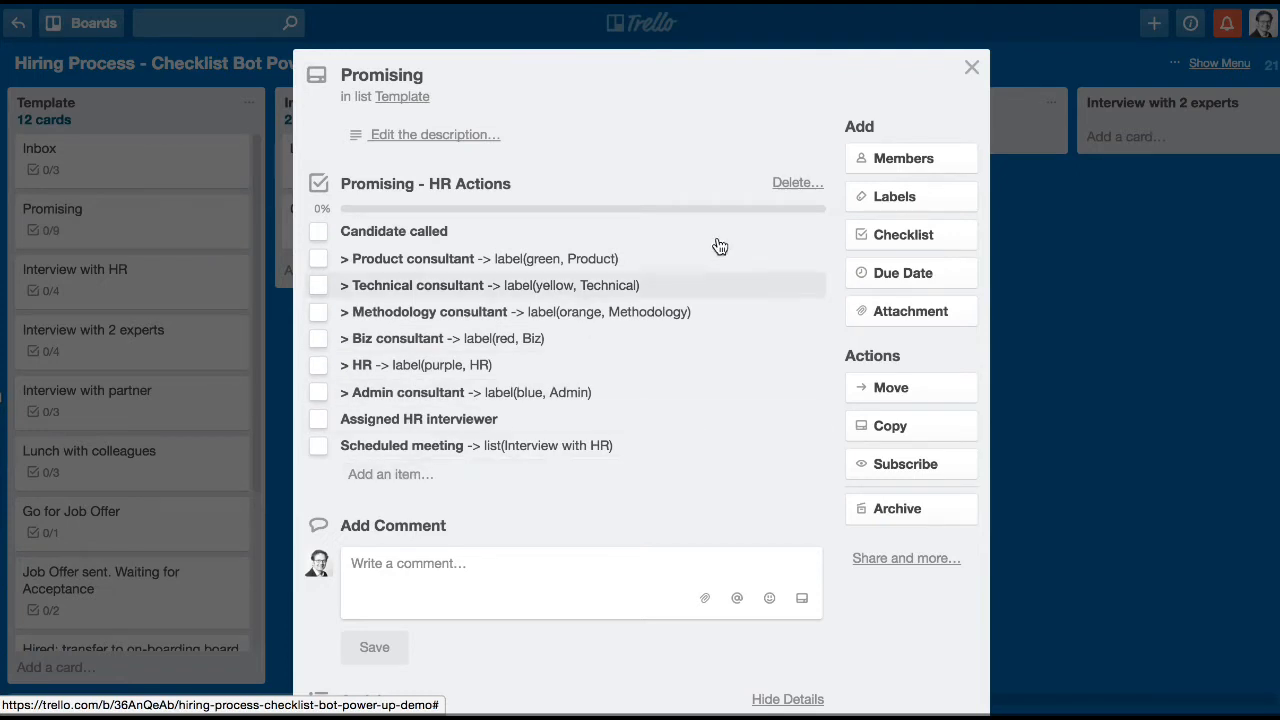
{"action": "left_click", "coordinate": [970, 70]}
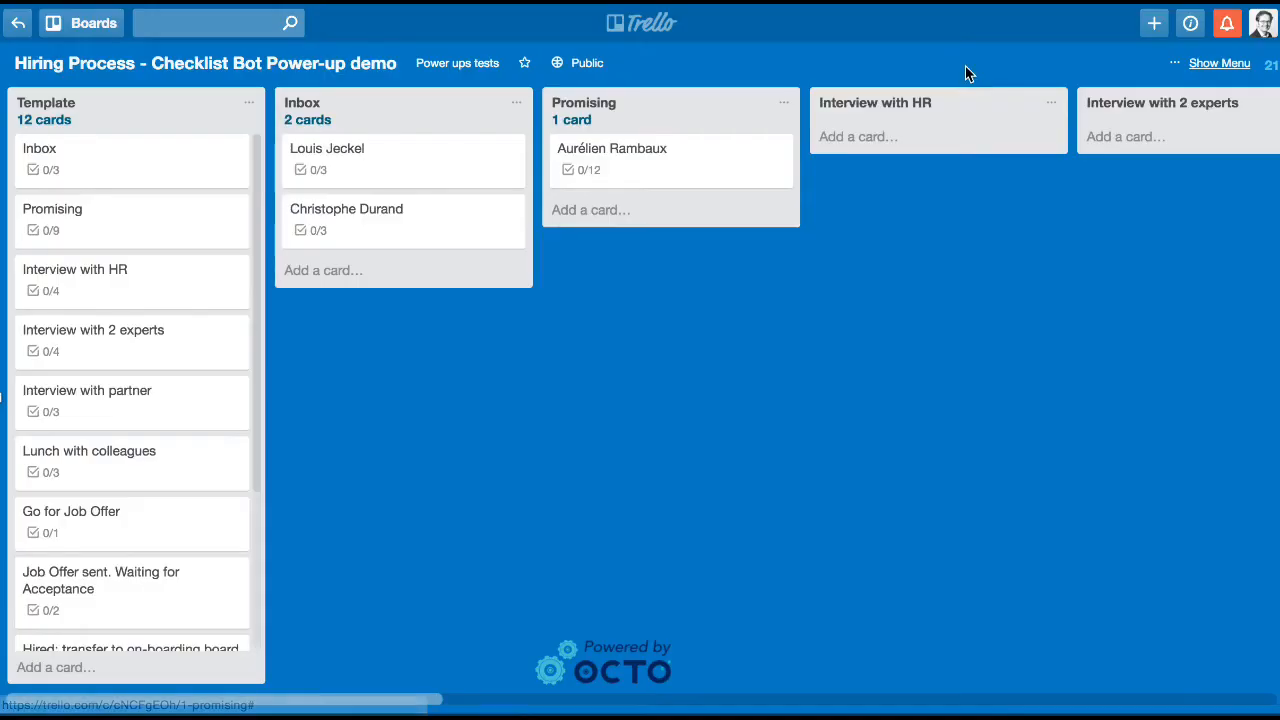
- Add a card titled "Bill Gates" to the Inbox list and inspect the checklist on it
{"action": "left_click", "coordinate": [334, 272]}
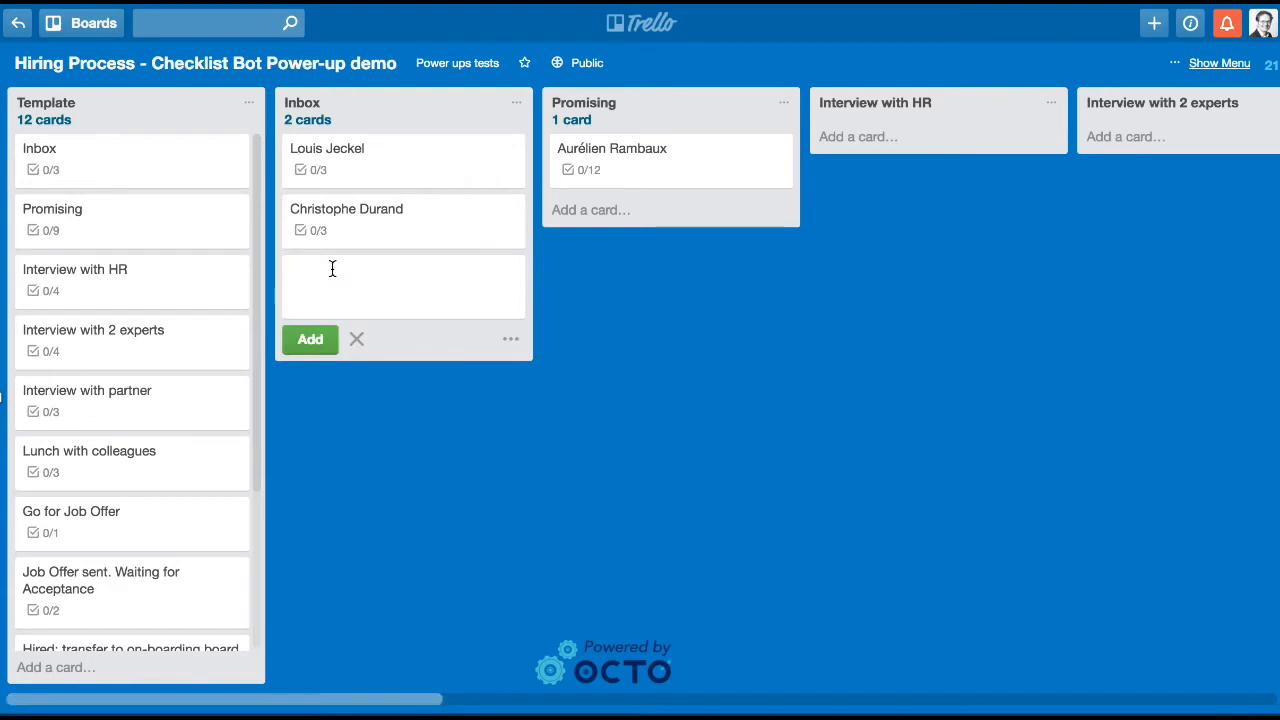
{"action": "type", "text": "Bill Gates"}
{"action": "key", "text": "Return"}
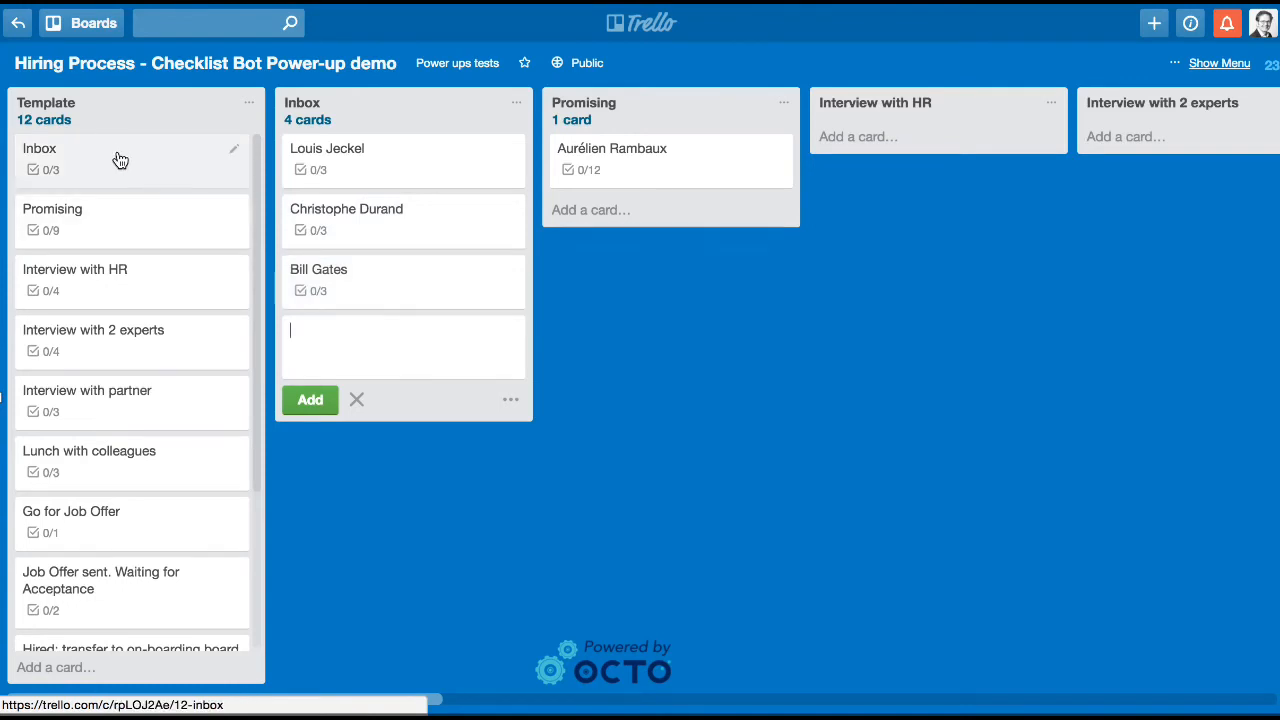
{"action": "left_click", "coordinate": [398, 290]}
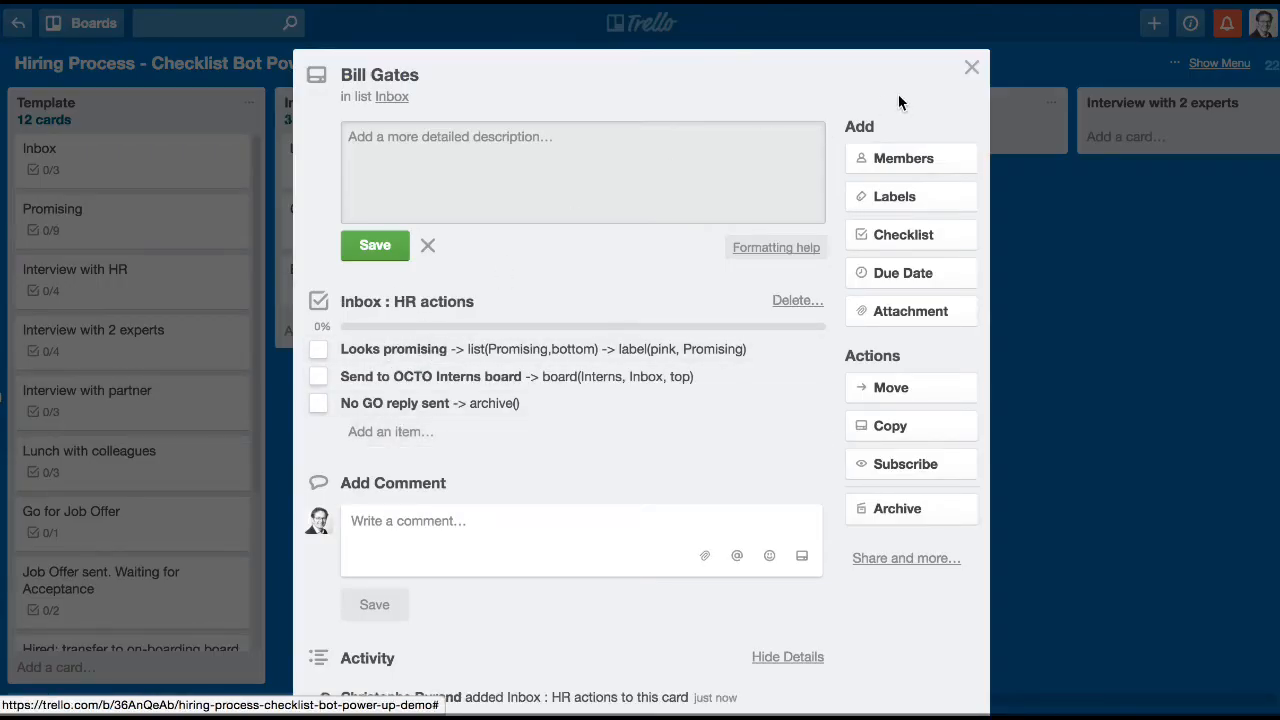
{"action": "left_click", "coordinate": [970, 67]}
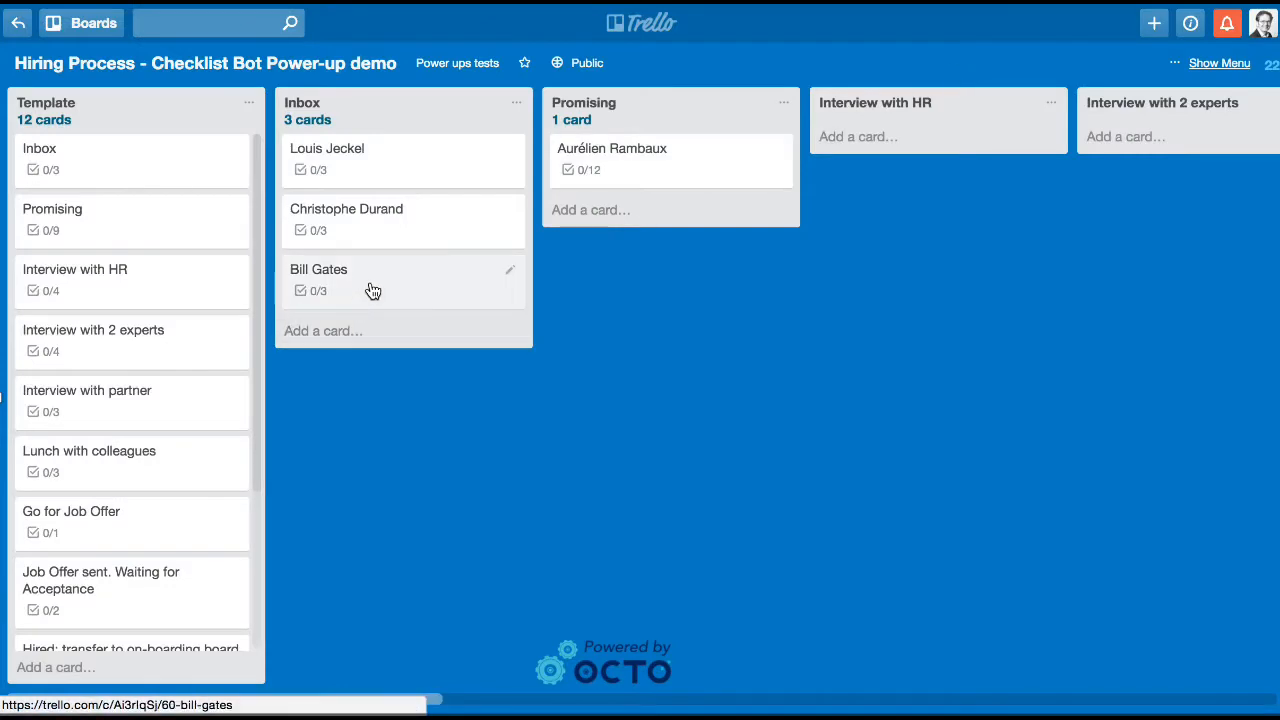
- Move the Bill Gates card to the end of the Promising list and review its checklists
{"action": "left_click_drag", "start_coordinate": [381, 290], "coordinate": [644, 234]}
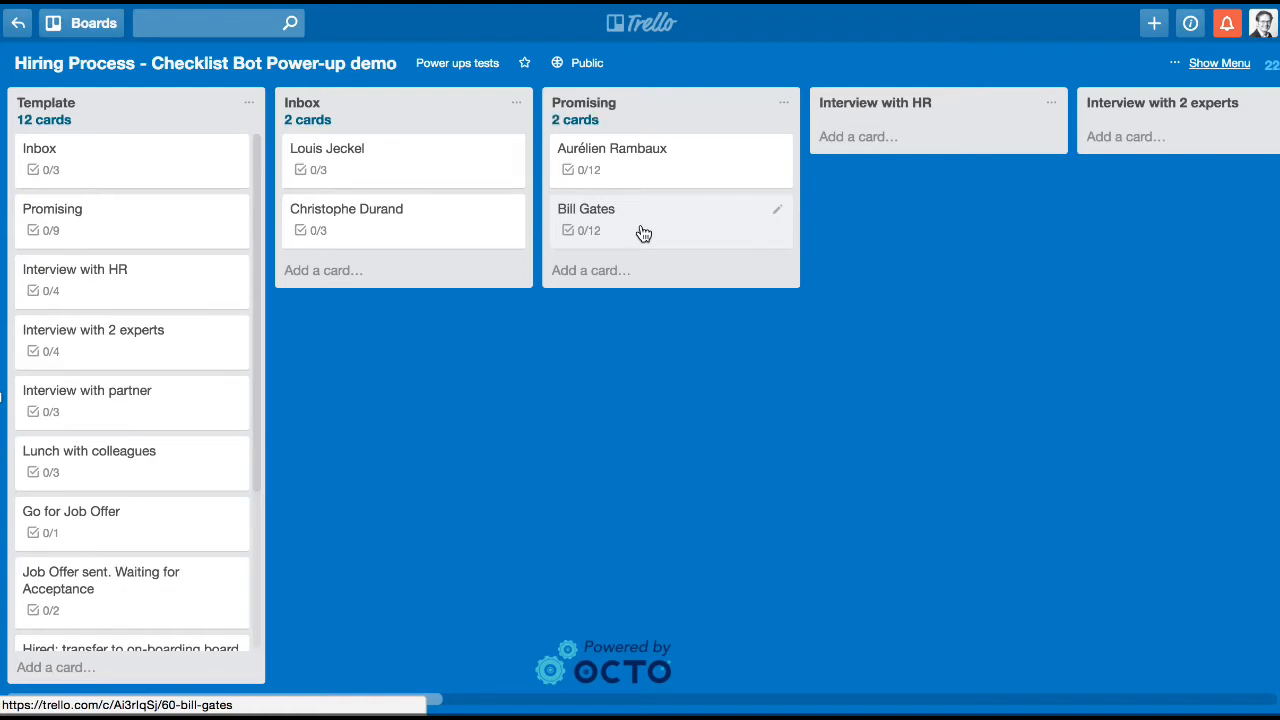
{"action": "left_click", "coordinate": [641, 230]}
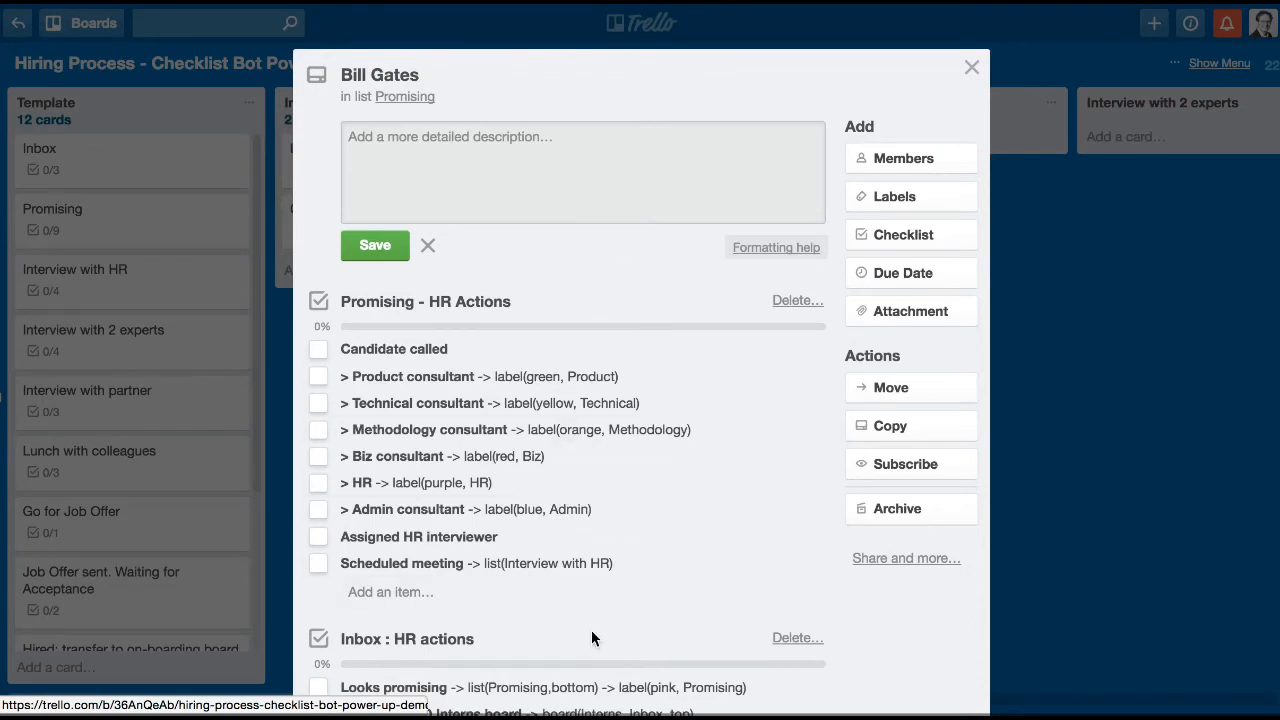
{"action": "scroll", "coordinate": [591, 638], "scroll_direction": "down", "scroll_amount": 3}
{"action": "scroll", "coordinate": [591, 634], "scroll_direction": "up", "scroll_amount": 3}
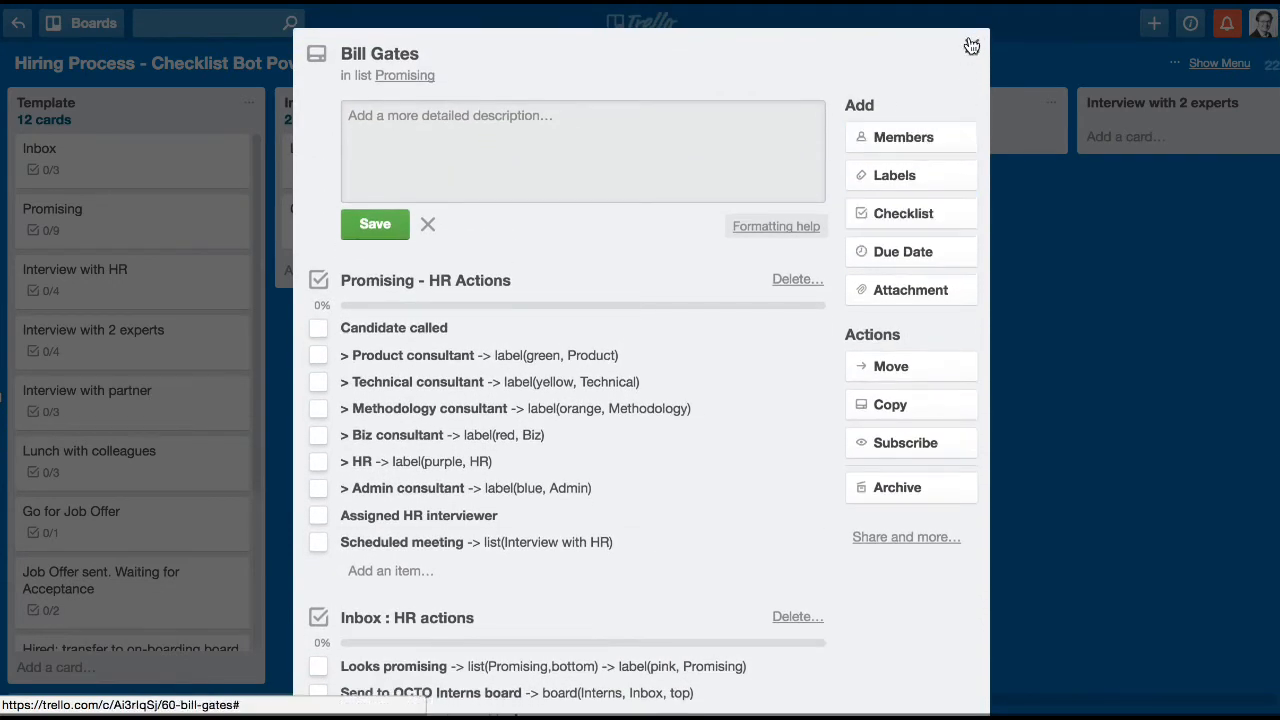
{"action": "left_click", "coordinate": [967, 47]}
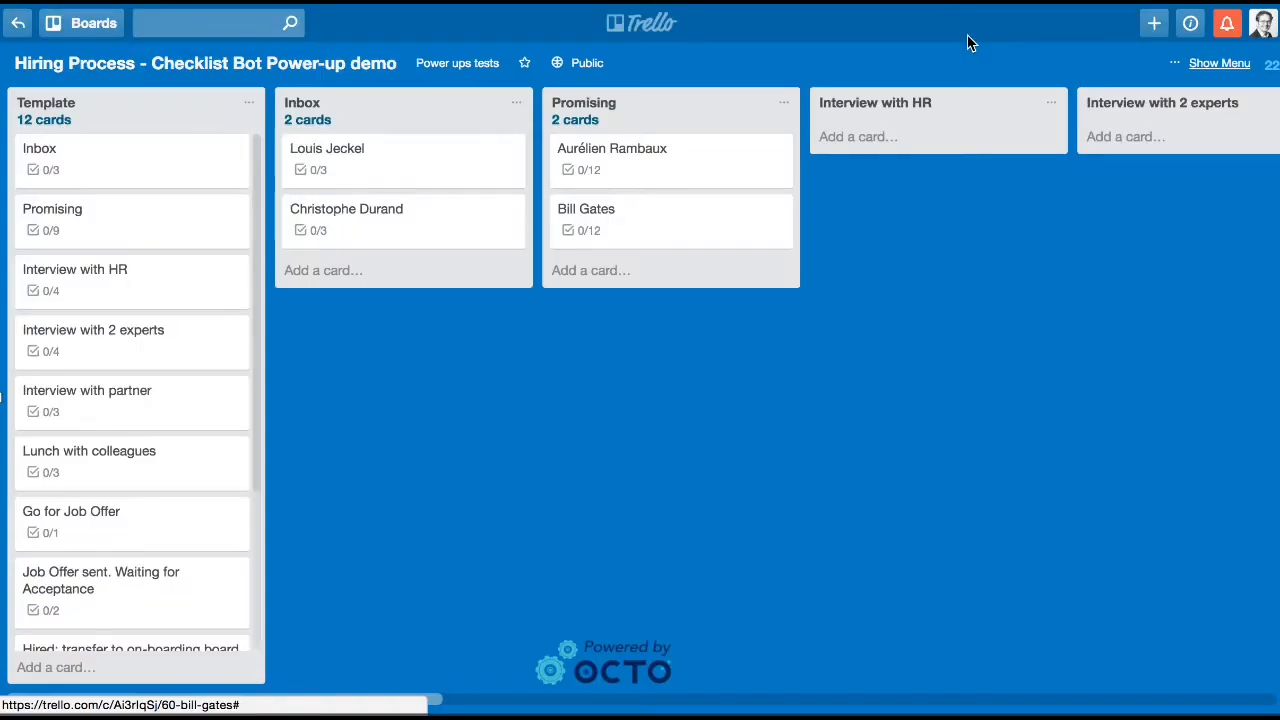
- Add a card titled "John Glenn" to the Inbox list
{"action": "left_click", "coordinate": [322, 272]}
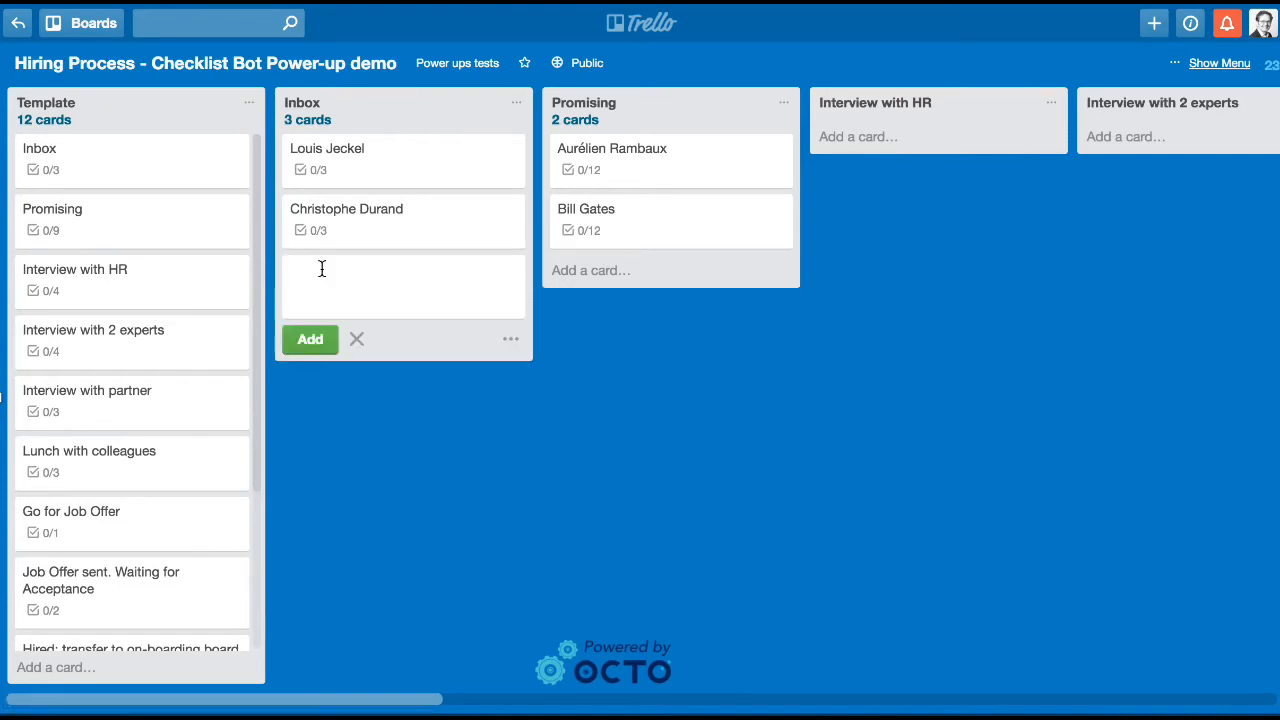
{"action": "type", "text": "John Glenn"}
{"action": "key", "text": "Return"}
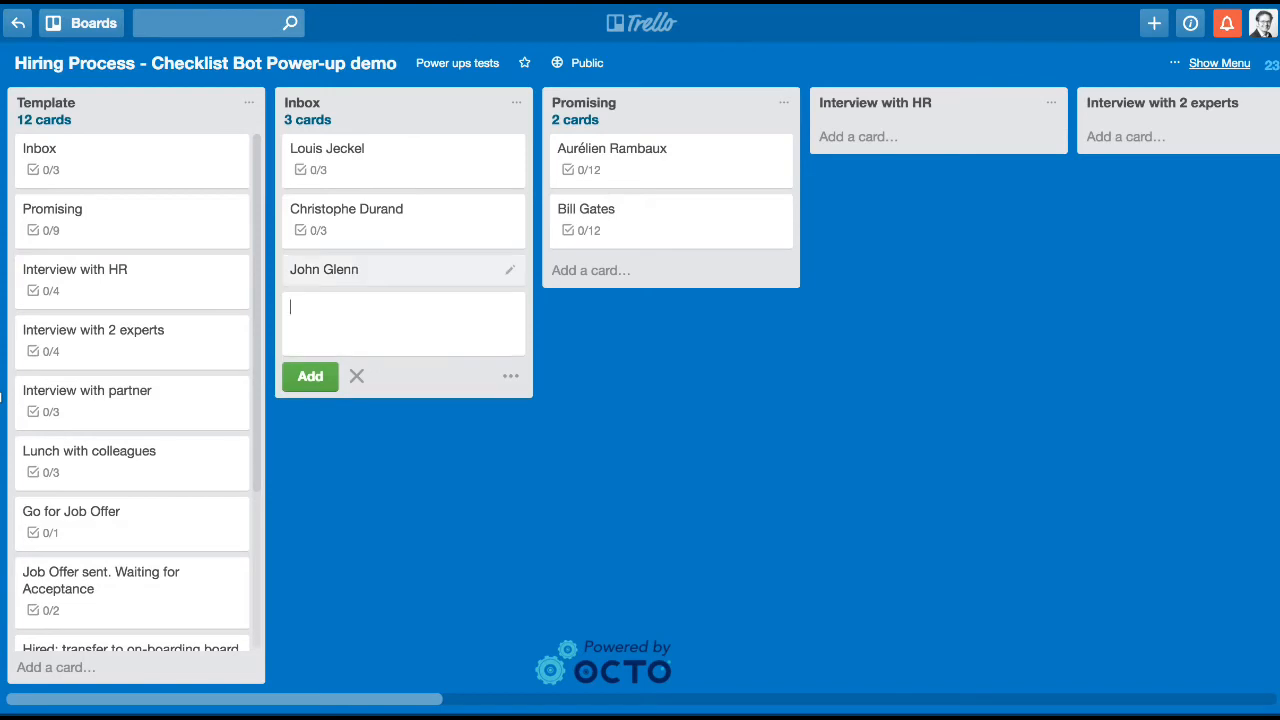
- Complete the Looks promising, Candidate called and Methodology consultant checklist items on the John Glenn card
{"action": "left_click", "coordinate": [394, 280]}
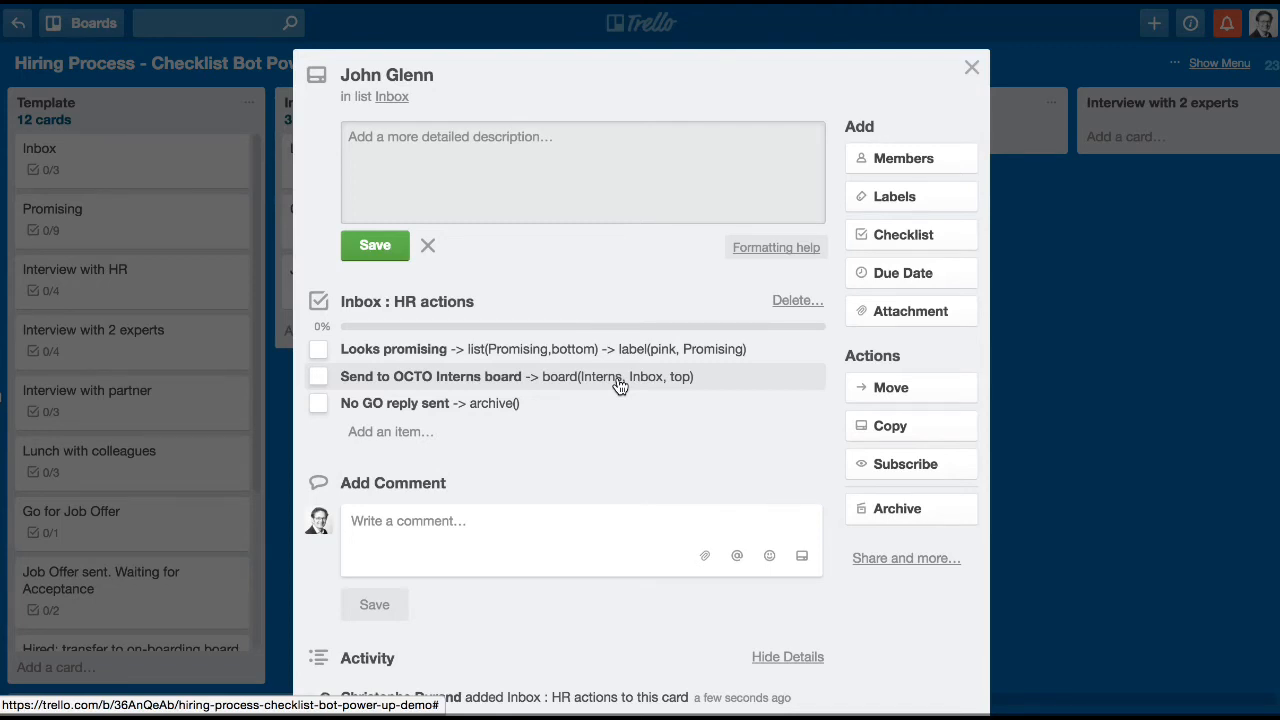
{"action": "left_click", "coordinate": [317, 352]}
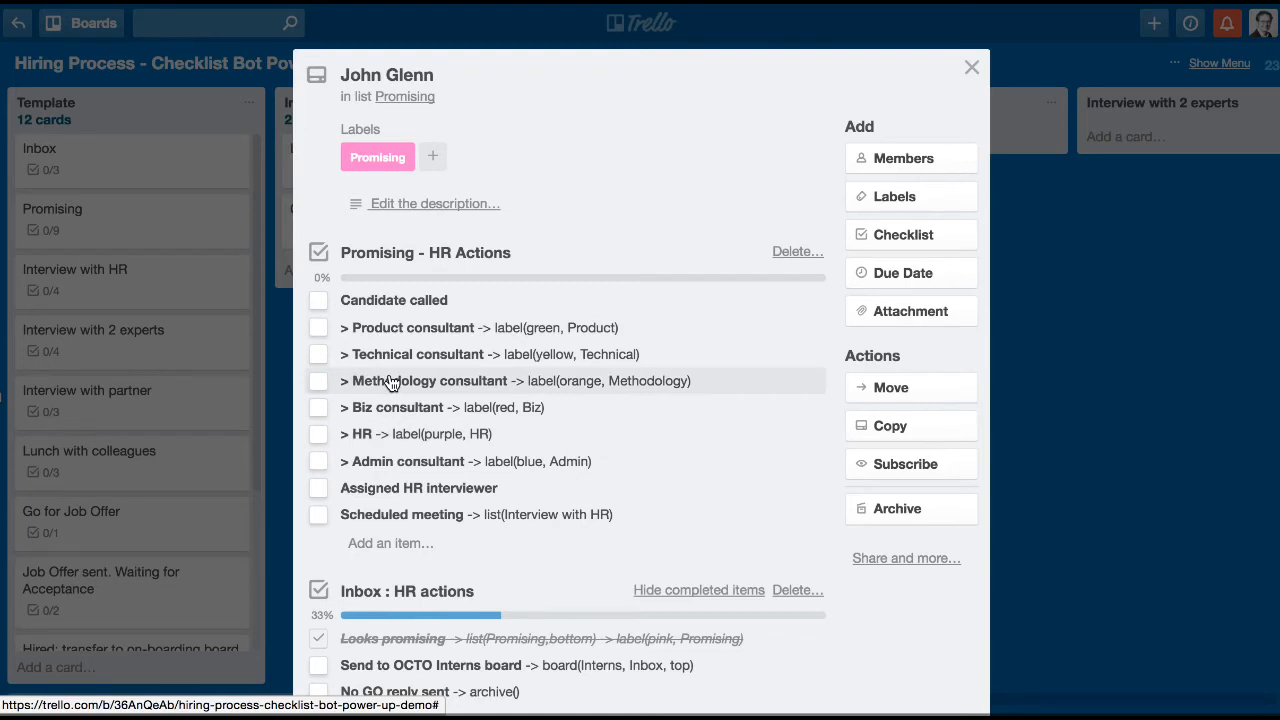
{"action": "left_click", "coordinate": [320, 302]}
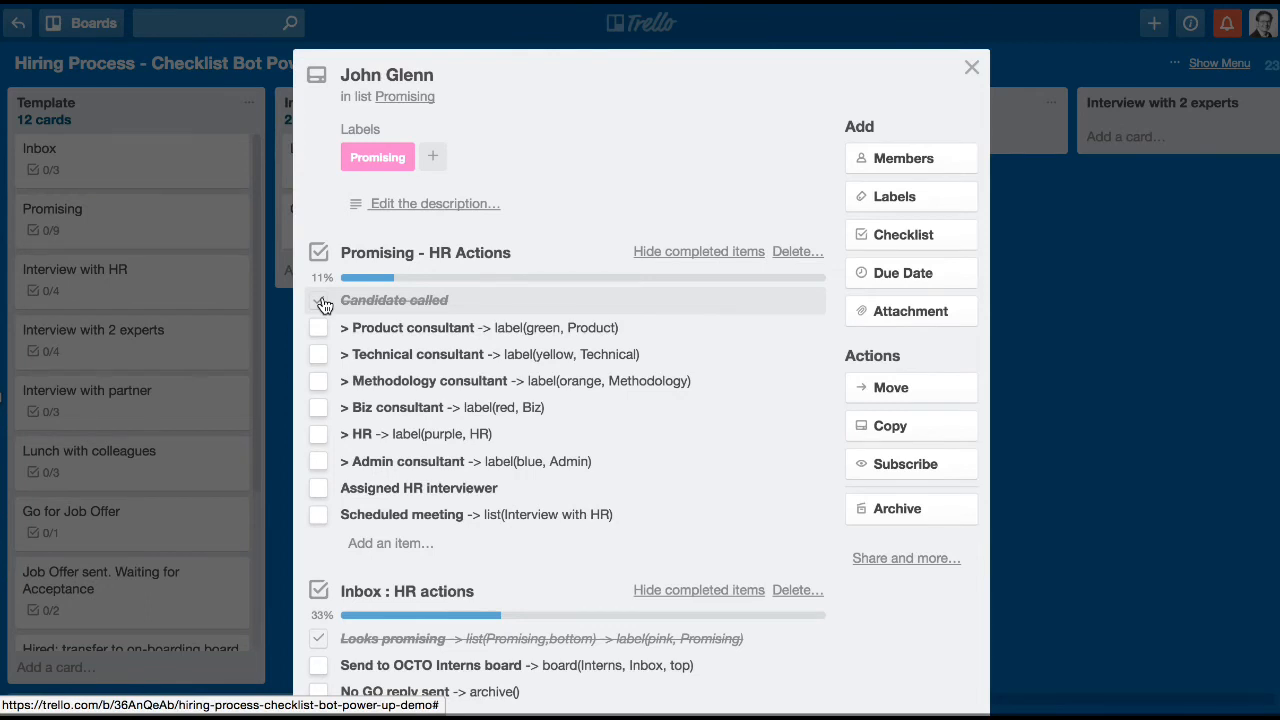
{"action": "left_click", "coordinate": [320, 387]}
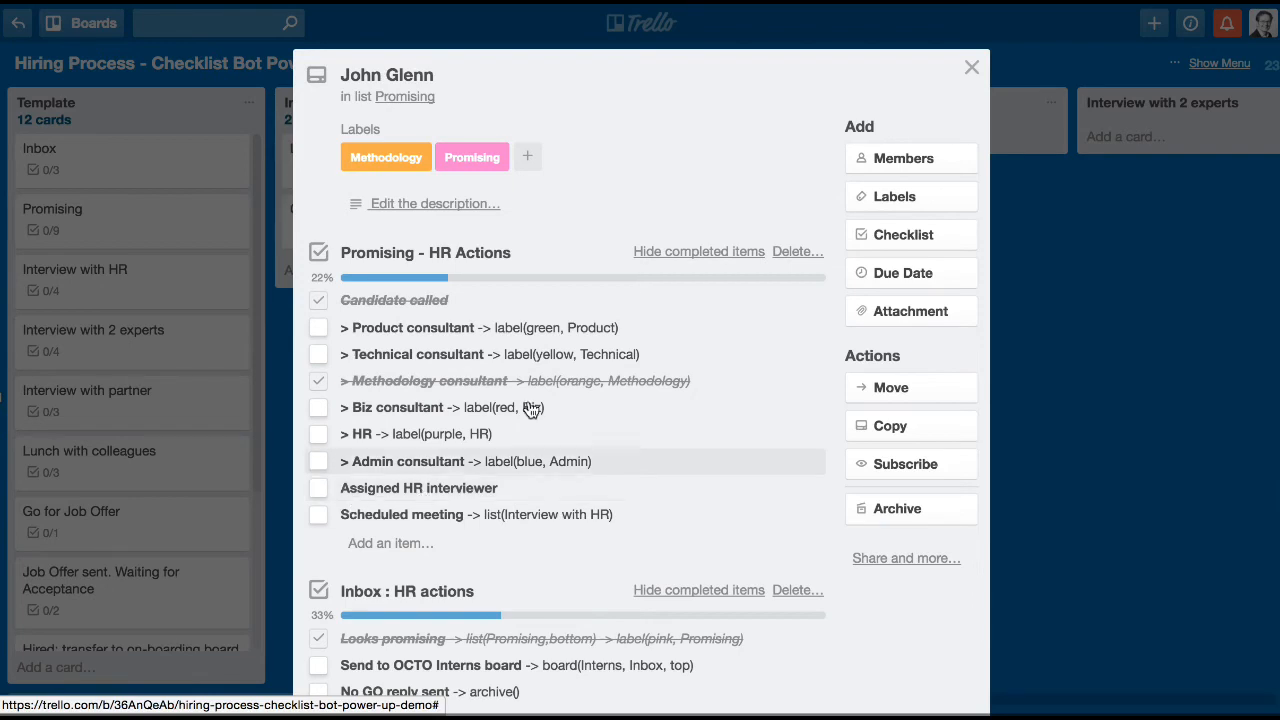
- Add the HR interviewer as a member of the John Glenn card and complete its Assigned HR interviewer and Scheduled meeting items
{"action": "left_click", "coordinate": [900, 160]}
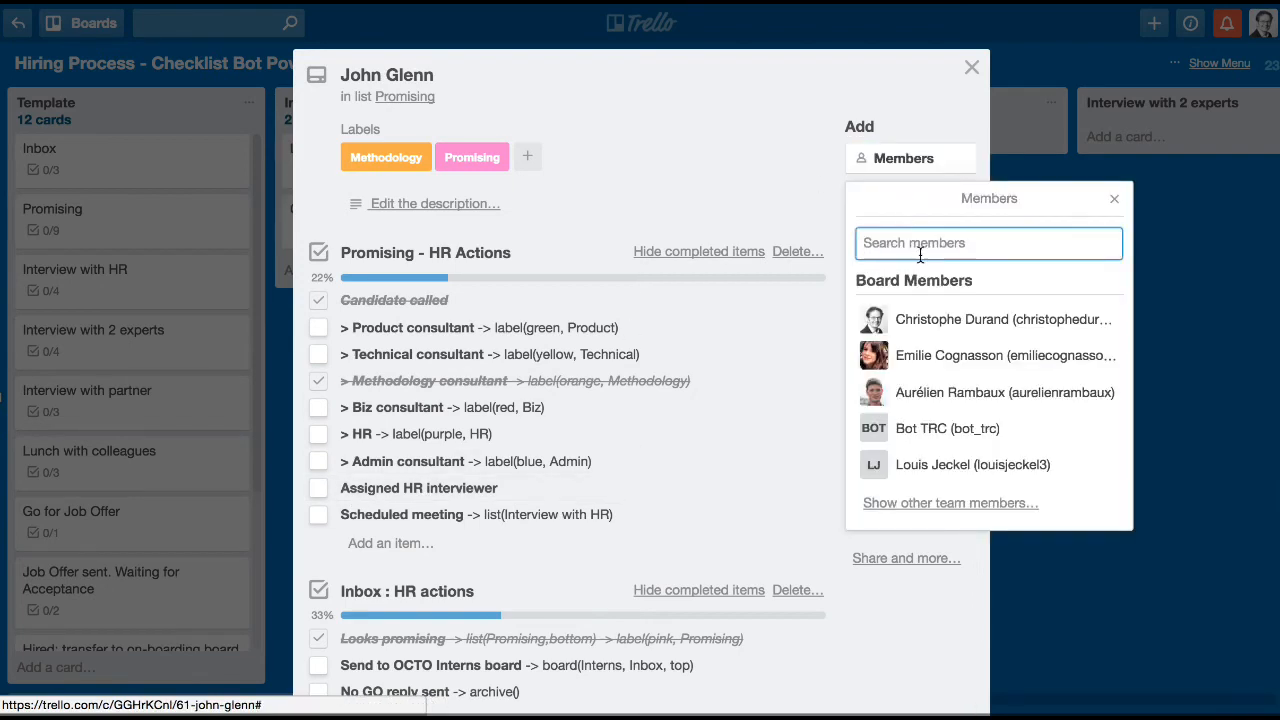
{"action": "left_click", "coordinate": [955, 358]}
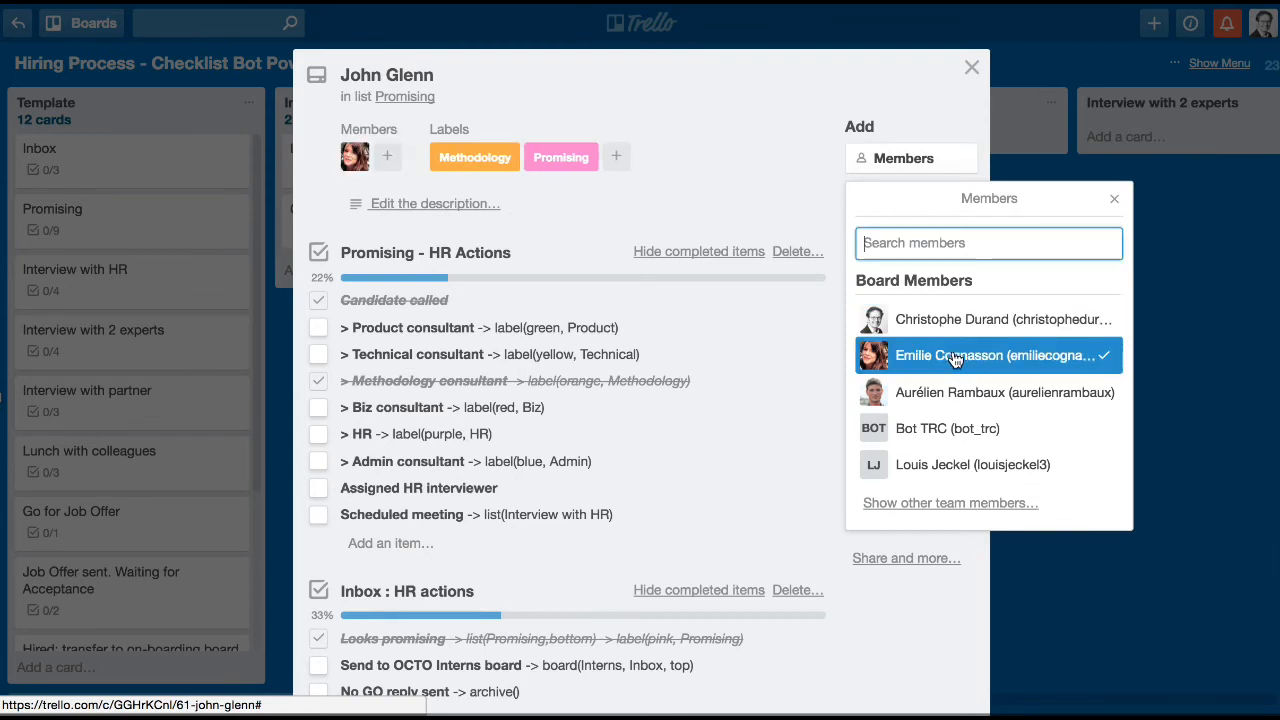
{"action": "left_click", "coordinate": [319, 489]}
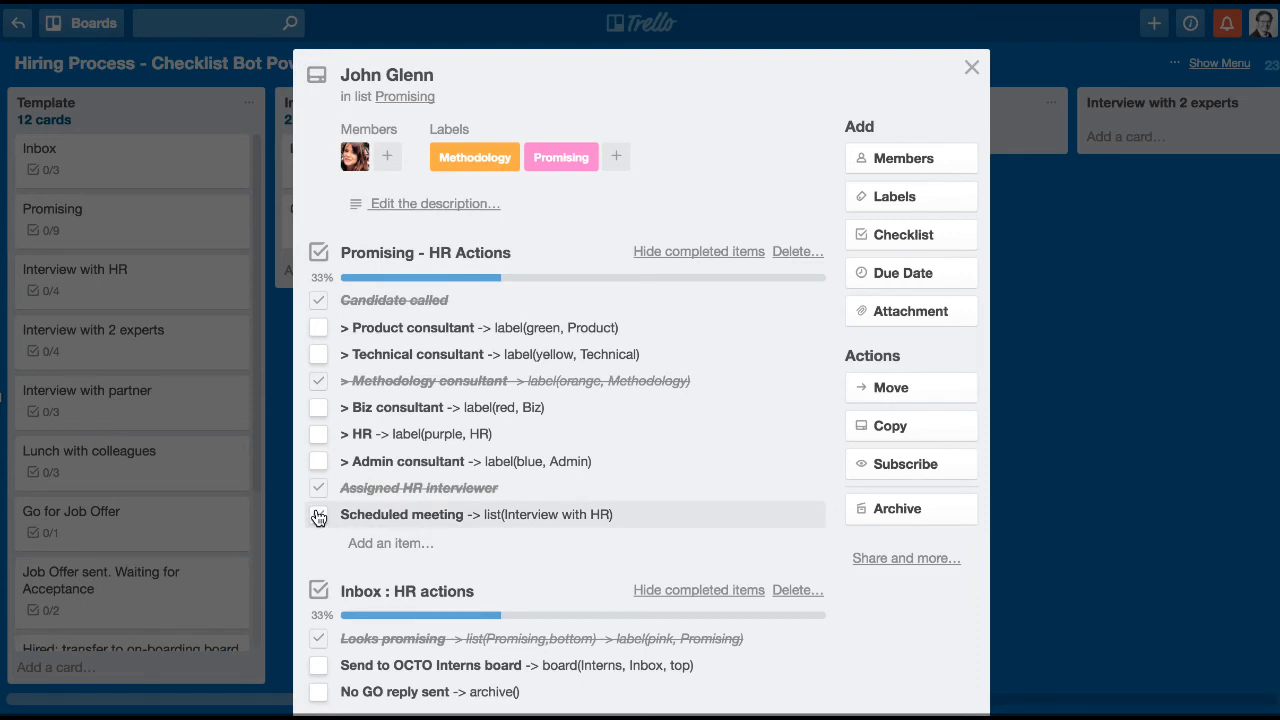
{"action": "left_click", "coordinate": [318, 516]}
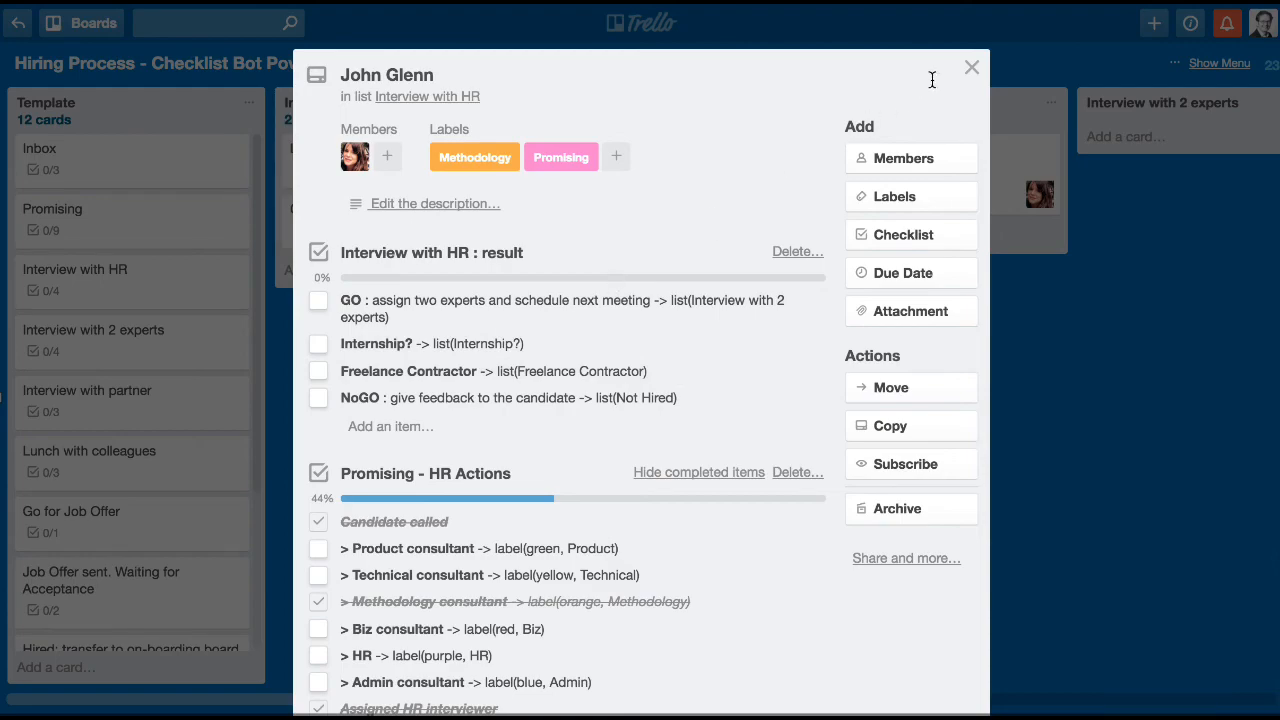
{"action": "left_click", "coordinate": [970, 68]}
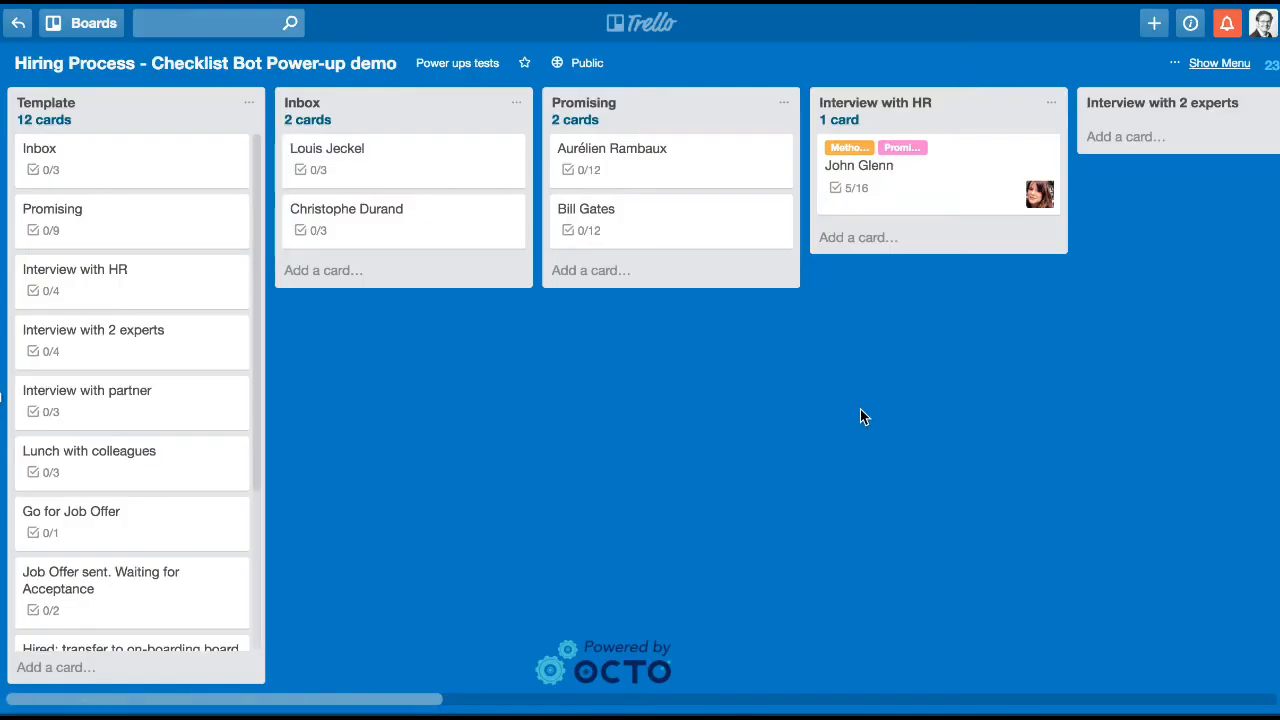
- Complete the NoGO item in the "Interview with HR : result" checklist of the John Glenn card
{"action": "scroll", "coordinate": [860, 430], "scroll_direction": "right", "scroll_amount": 3}
{"action": "scroll", "coordinate": [860, 430], "scroll_direction": "left", "scroll_amount": 3}
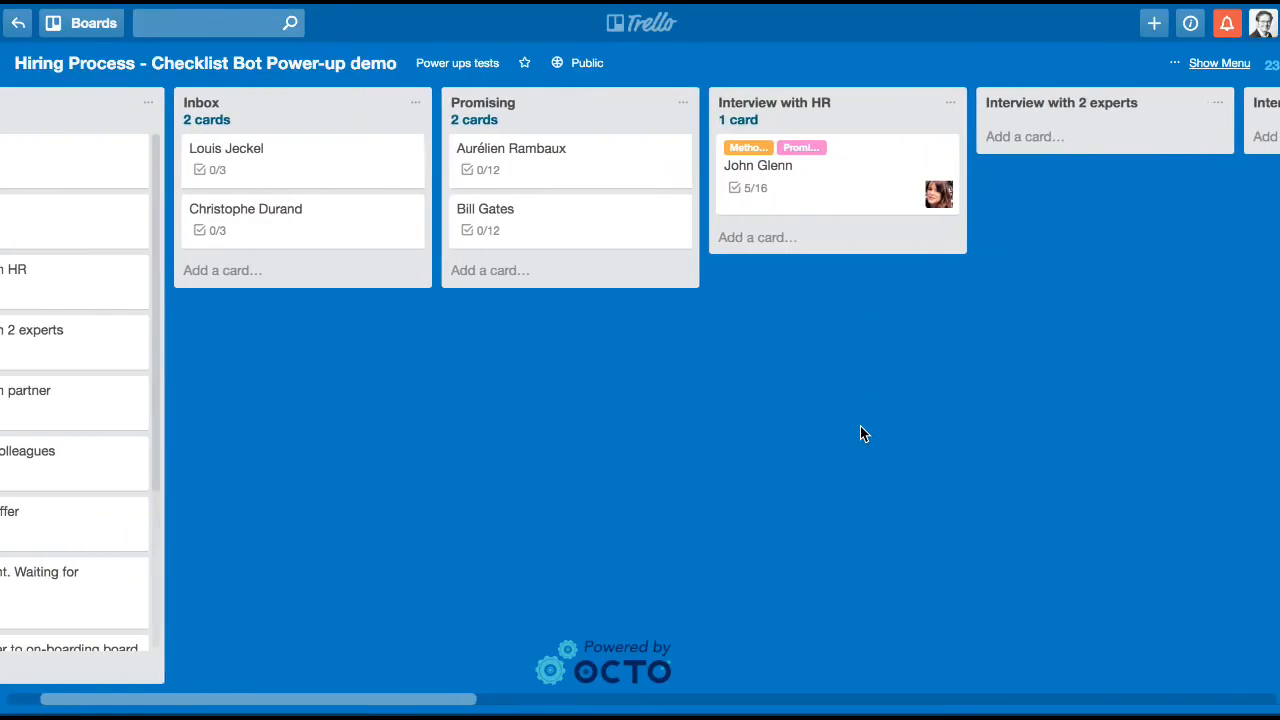
{"action": "scroll", "coordinate": [860, 433], "scroll_direction": "right", "scroll_amount": 1}
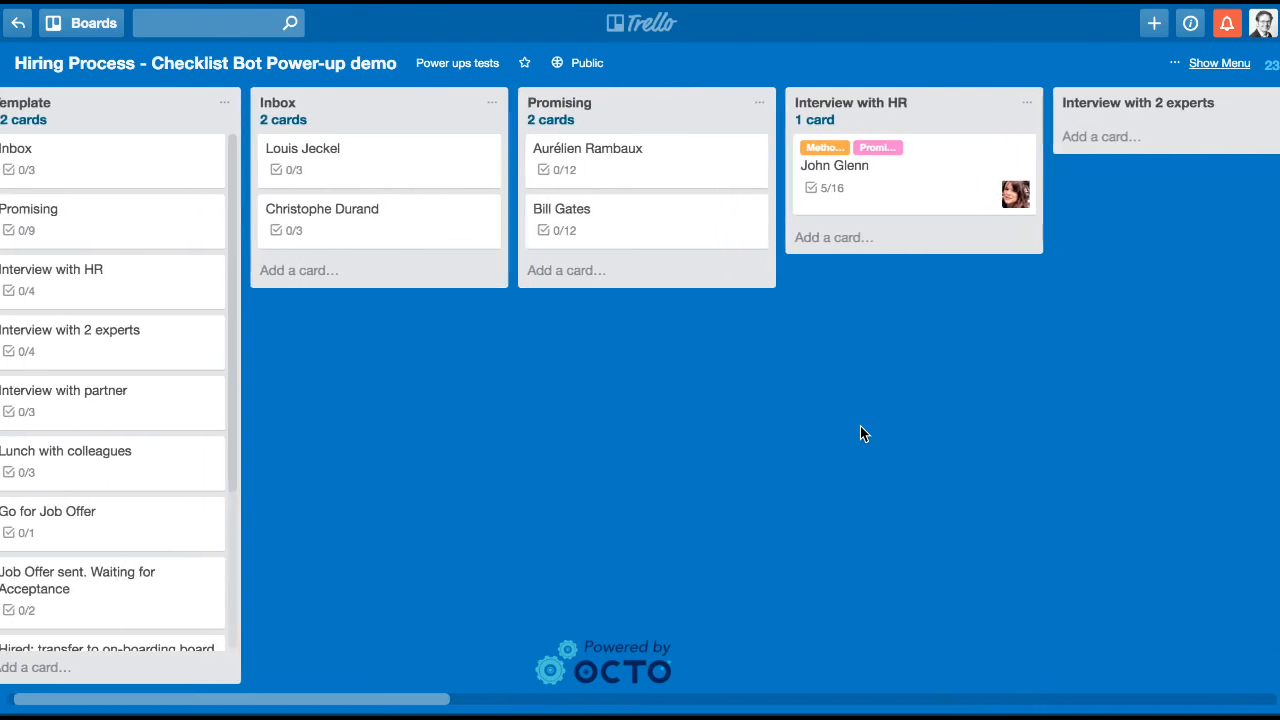
{"action": "left_click", "coordinate": [855, 183]}
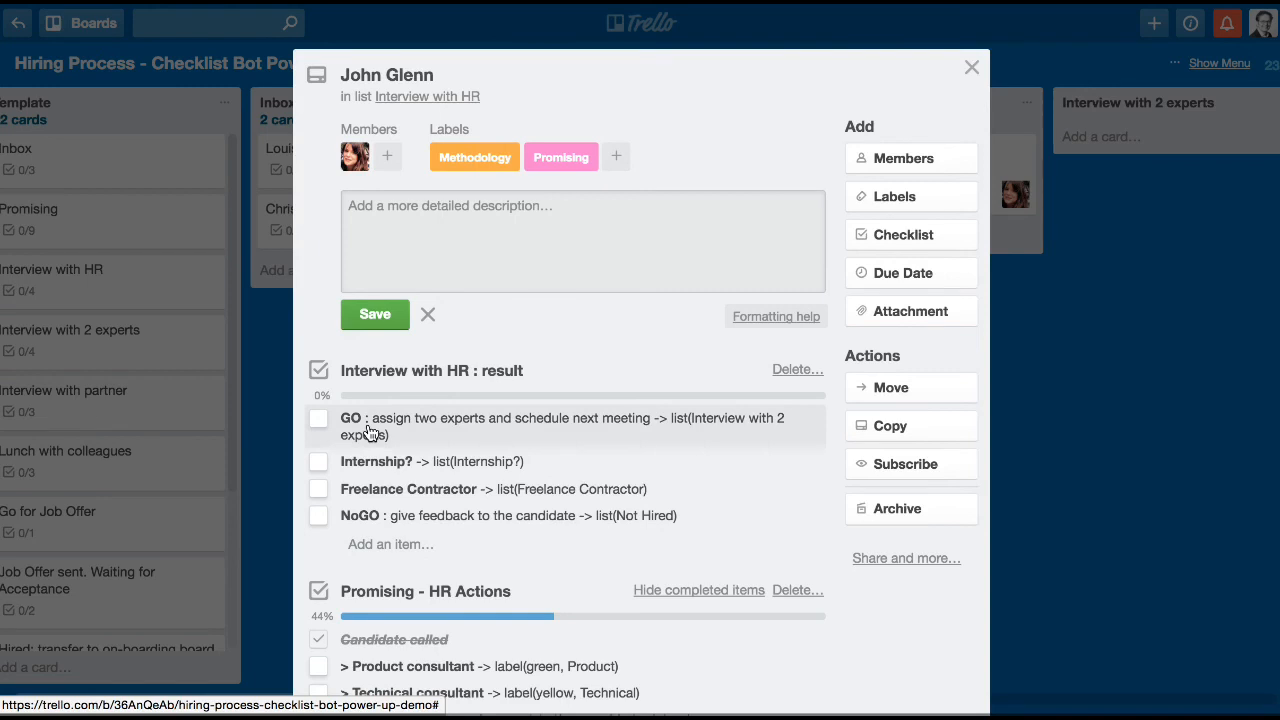
{"action": "left_click", "coordinate": [319, 515]}
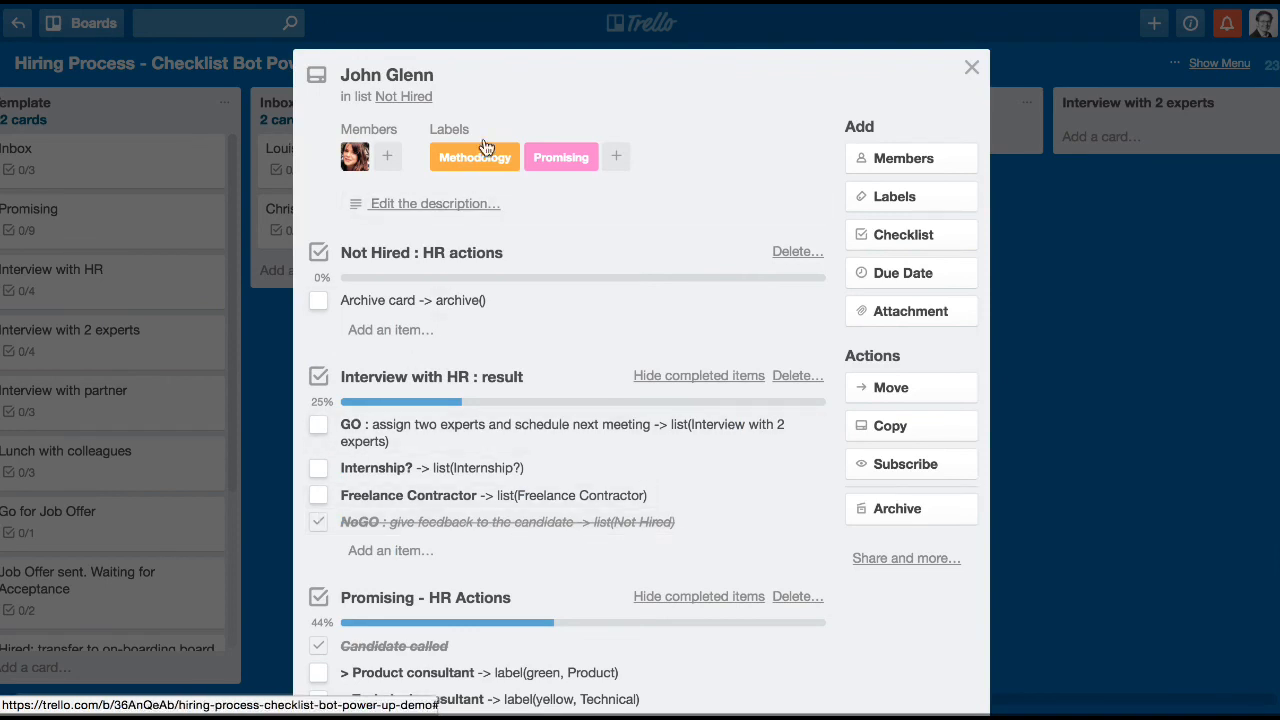
- Complete the Archive card item in the "Not Hired : HR actions" checklist and uncheck it again
{"action": "left_click", "coordinate": [319, 303]}
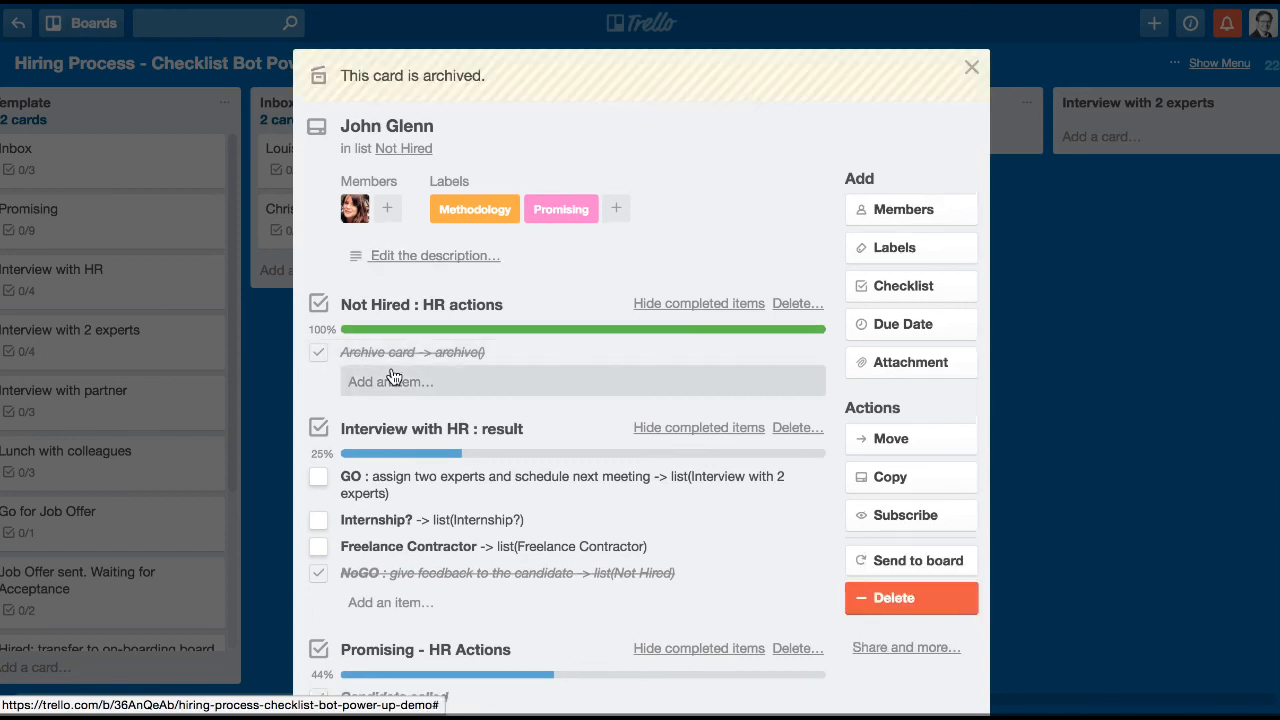
{"action": "left_click", "coordinate": [319, 355]}
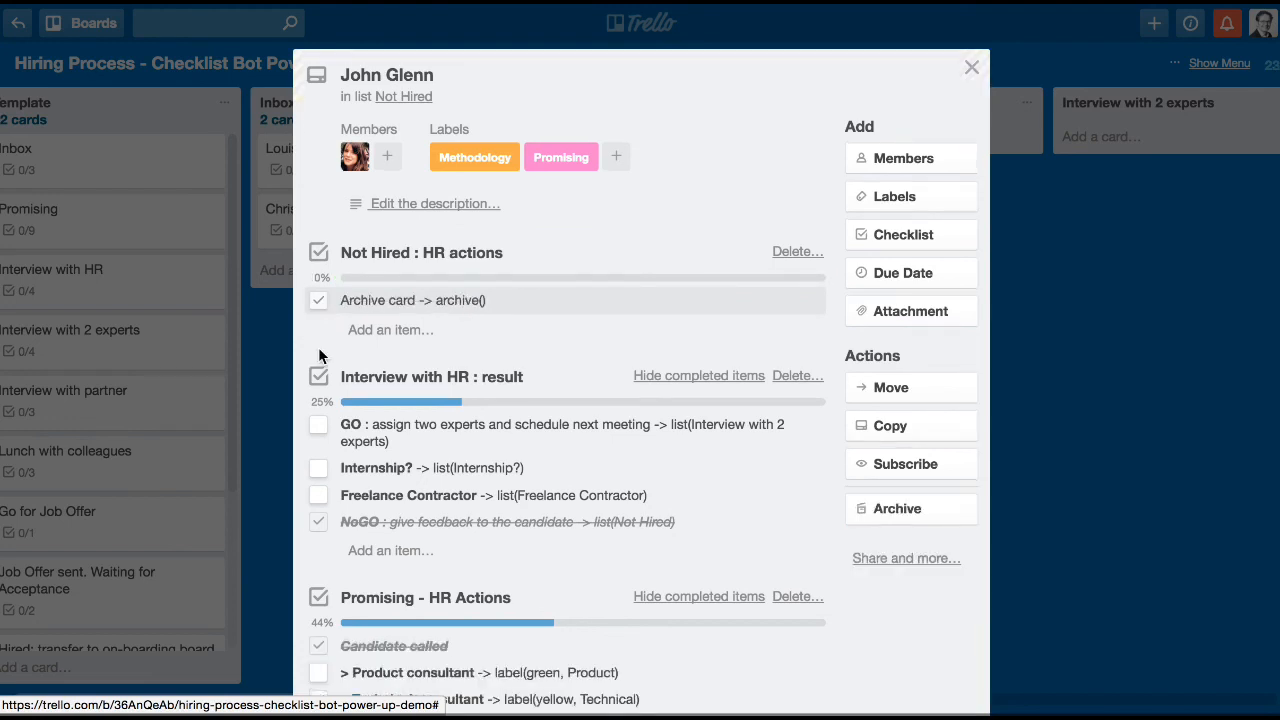